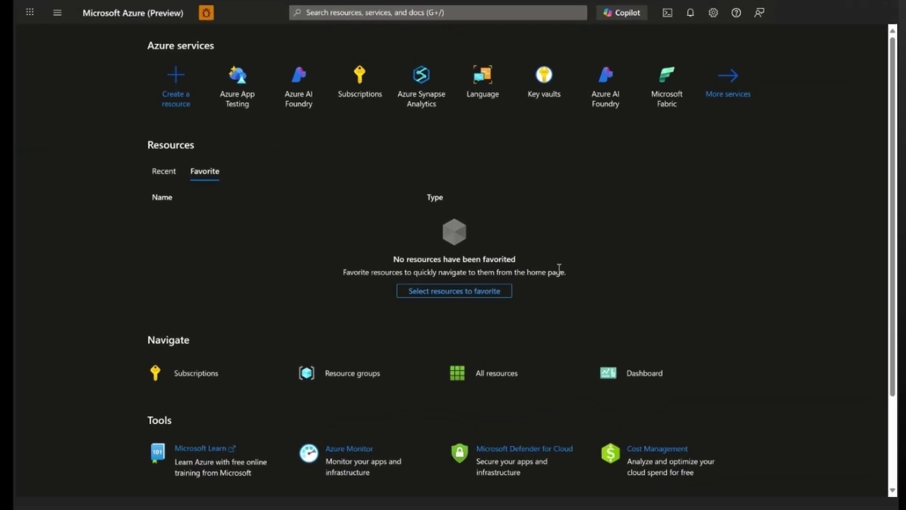
# Step: Create the Azure Load Testing resource QuickTestVideo in East US from Azure App Testing
pyautogui.click(372, 12)
pyautogui.write('azure app testing')
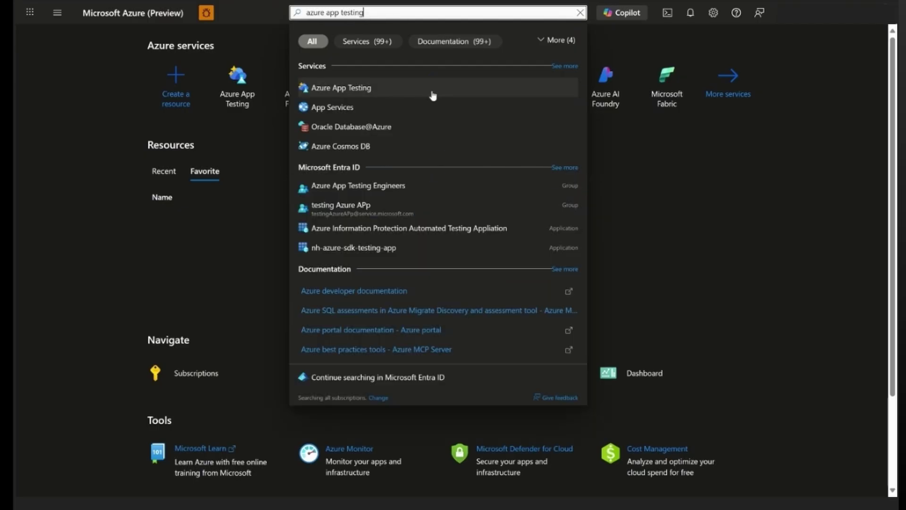
pyautogui.click(434, 91)
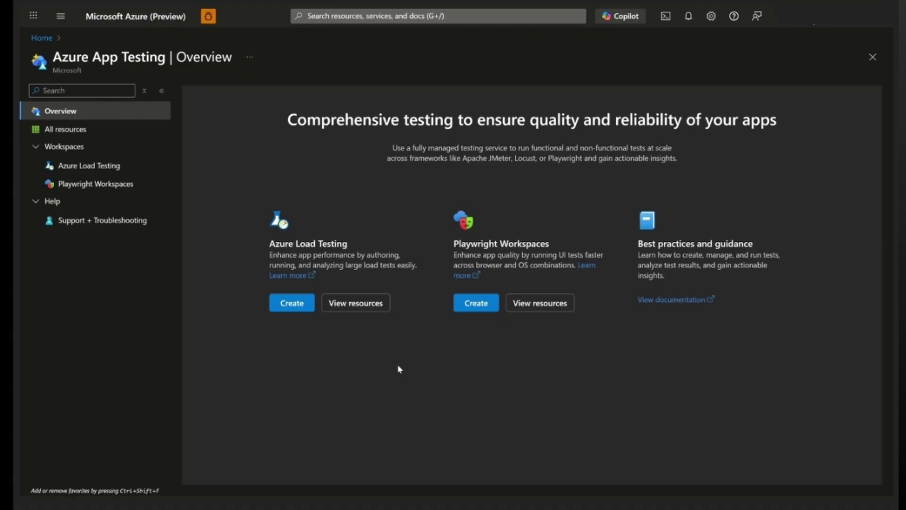
pyautogui.click(292, 302)
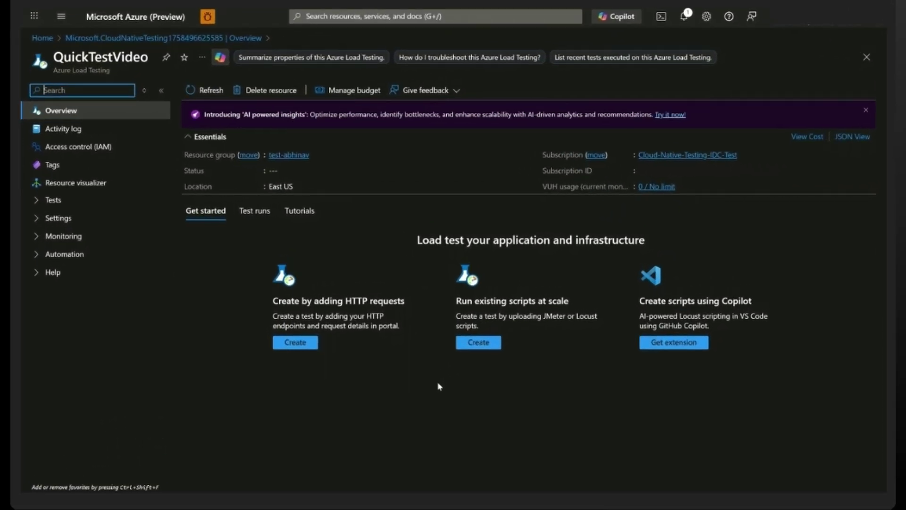
pyautogui.click(296, 342)
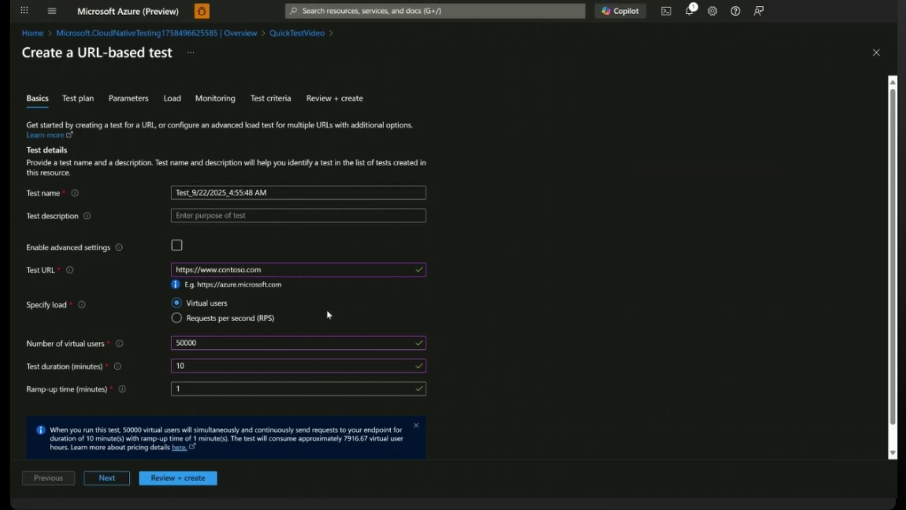
pyautogui.scroll(-1, 466, 377)
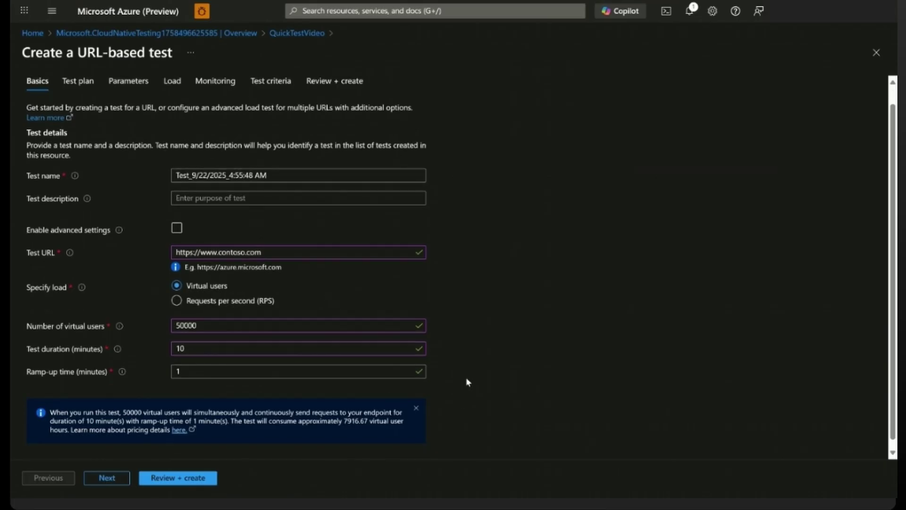
pyautogui.scroll(-1, 466, 382)
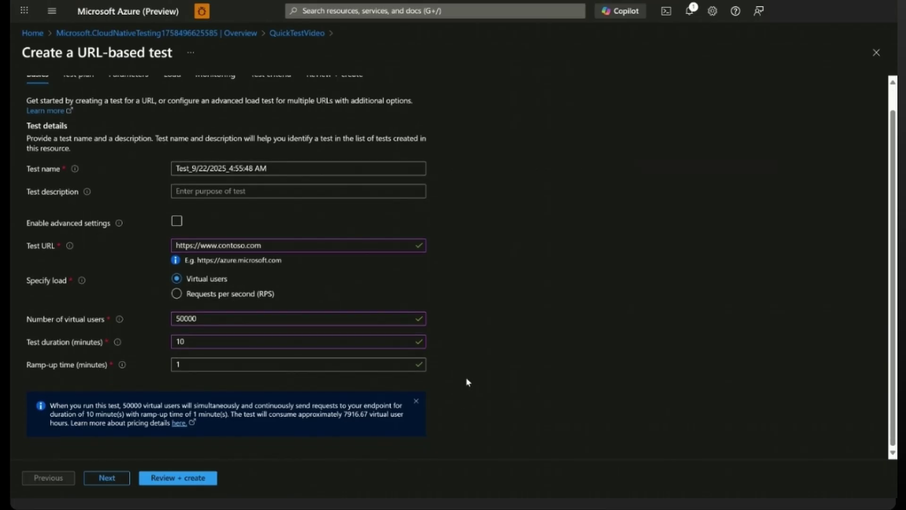
pyautogui.click(209, 479)
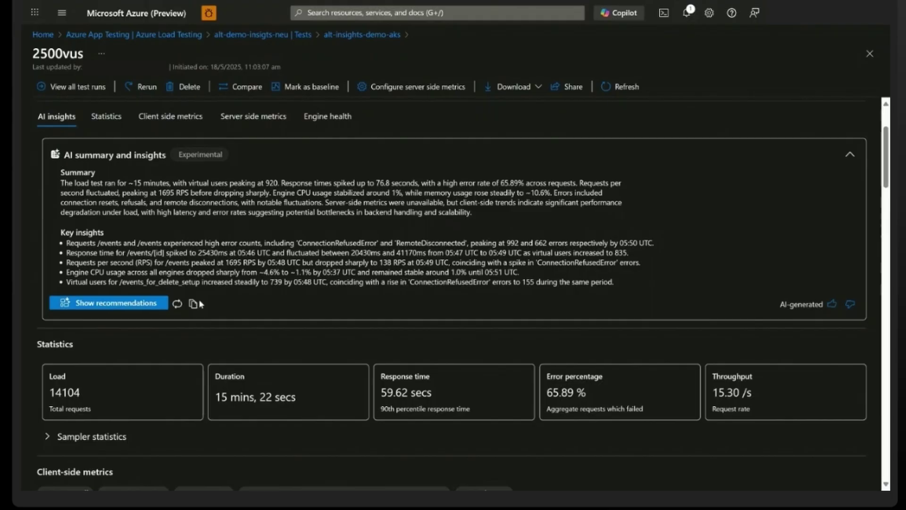
# Step: Show the 2500vus run's recommendations on RPS fluctuations, engine CPU and error-correlated virtual users
pyautogui.click(139, 303)
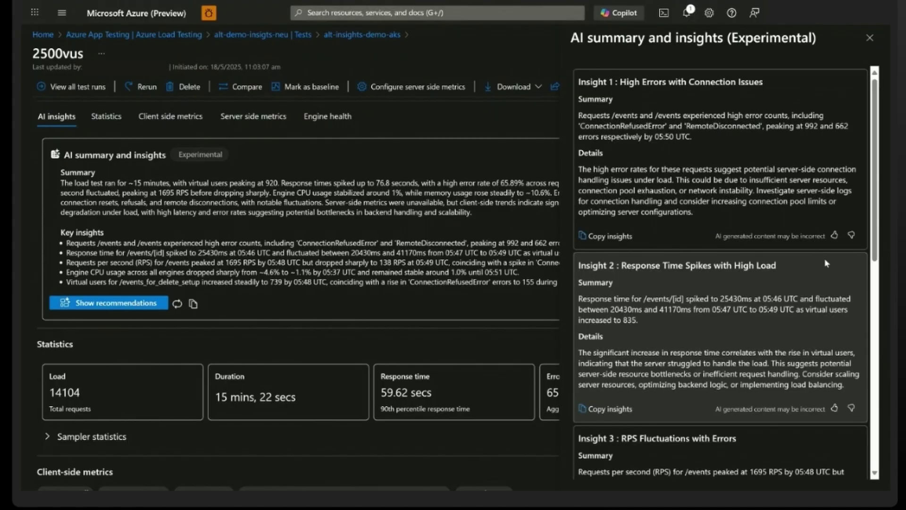
pyautogui.scroll(-2, 824, 258)
pyautogui.scroll(-1, 825, 258)
pyautogui.scroll(-1, 825, 261)
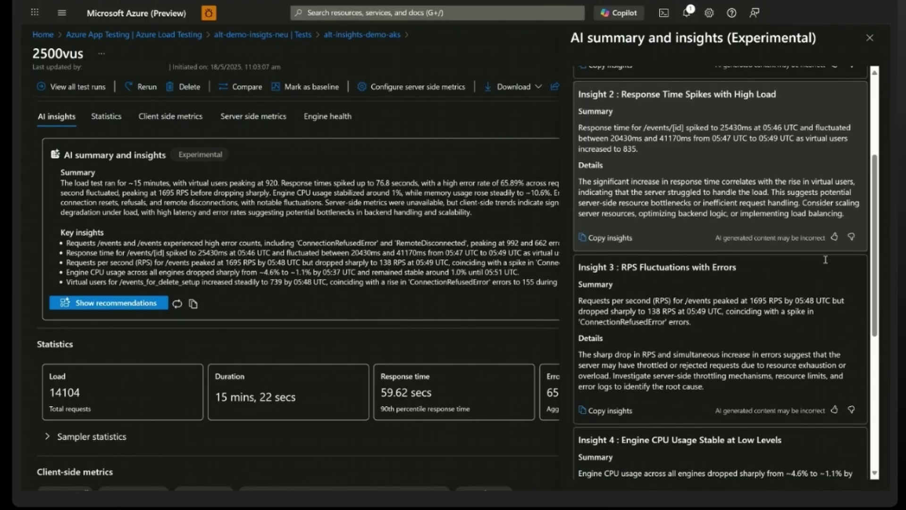
pyautogui.scroll(-1, 825, 260)
pyautogui.scroll(-1, 825, 261)
pyautogui.scroll(-1, 825, 260)
pyautogui.scroll(-2, 825, 258)
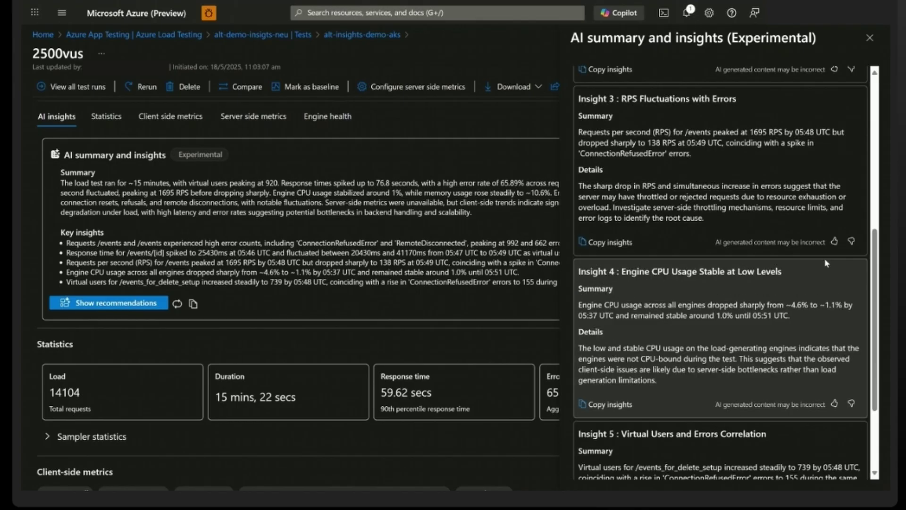